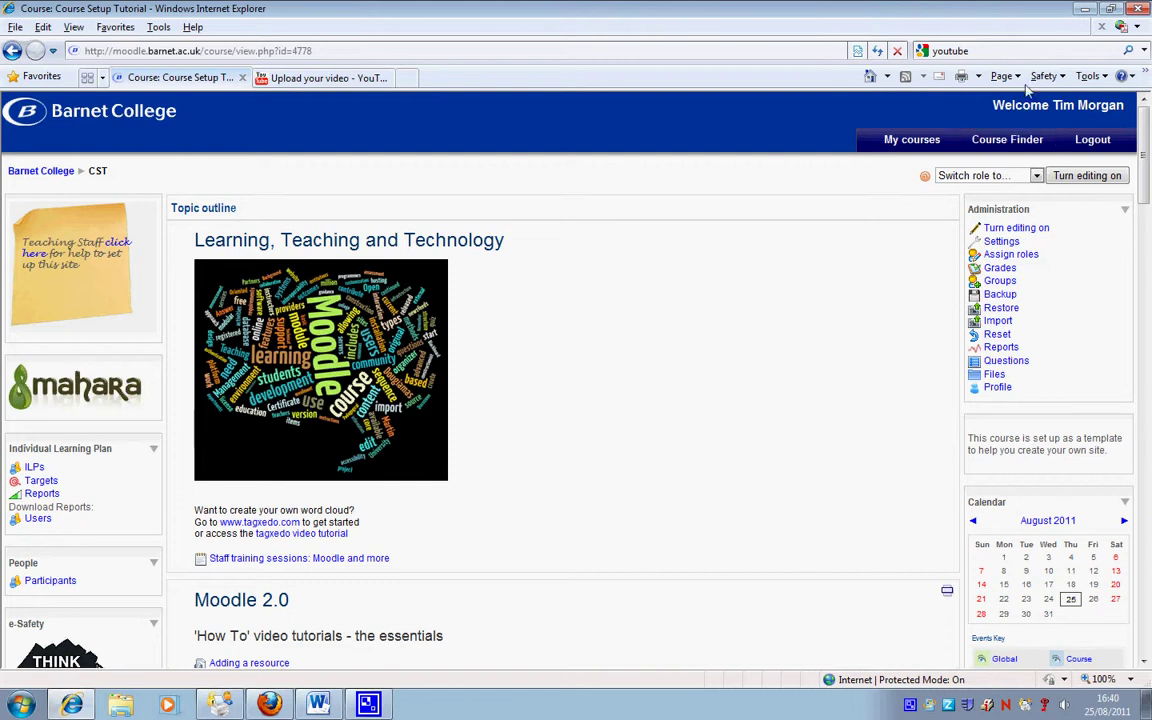
- Minimize the browser and check the four Word files inside the desktop e-safety folder
{"action": "left_click", "coordinate": [1086, 10]}
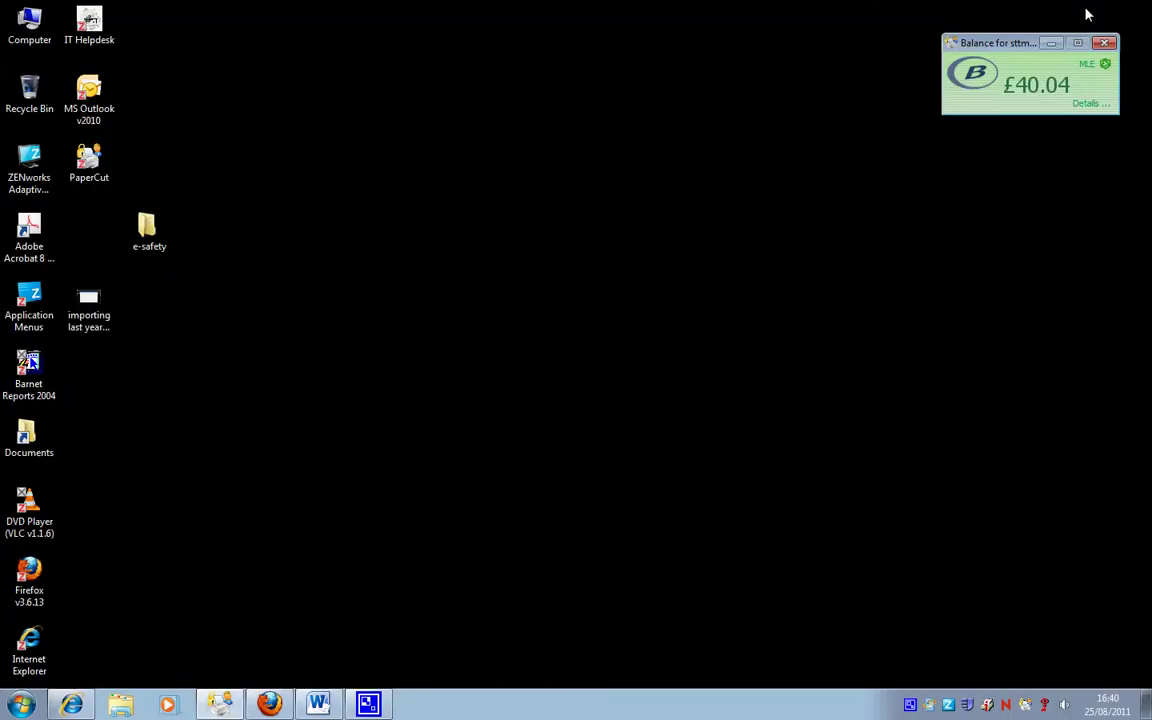
{"action": "double_click", "coordinate": [149, 229]}
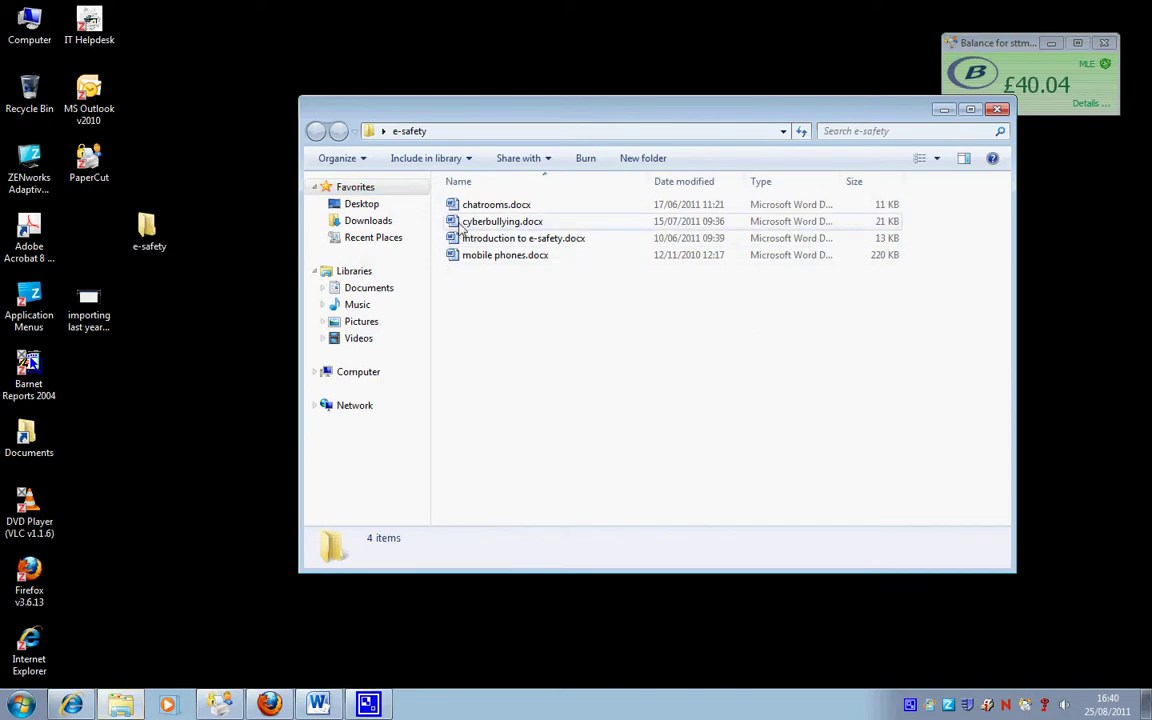
{"action": "left_click", "coordinate": [997, 110]}
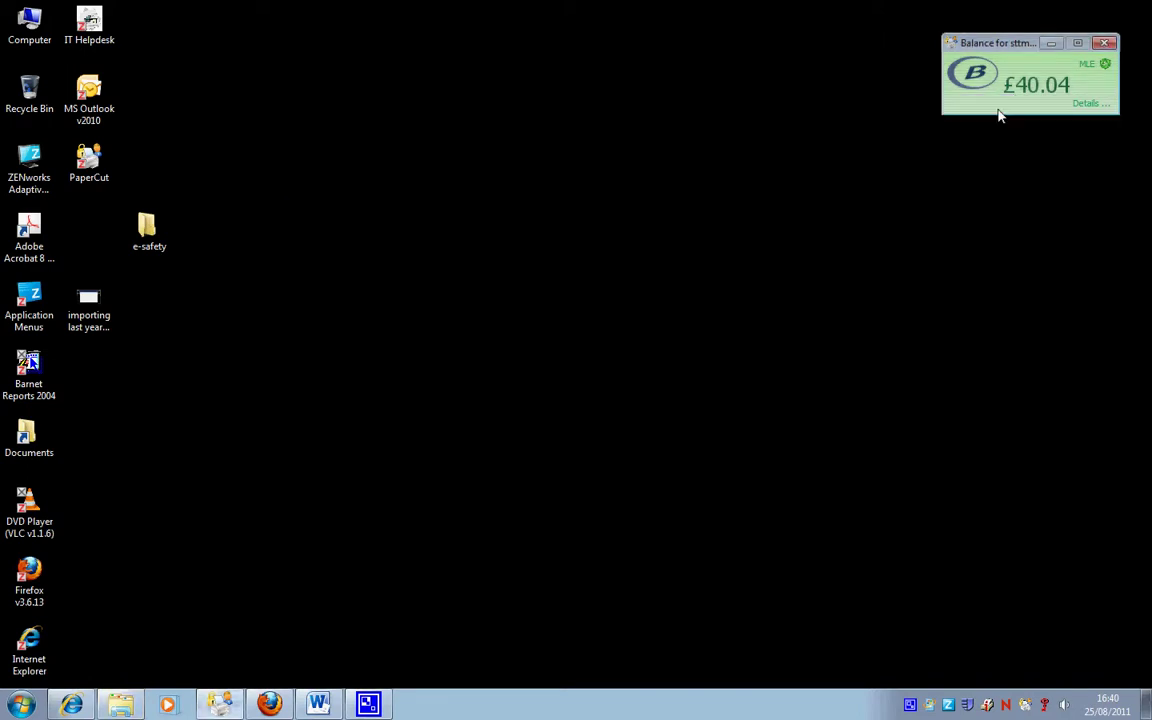
- Compress the e-safety folder into e-safety.zip and place it beside the original folder
{"action": "right_click", "coordinate": [152, 230]}
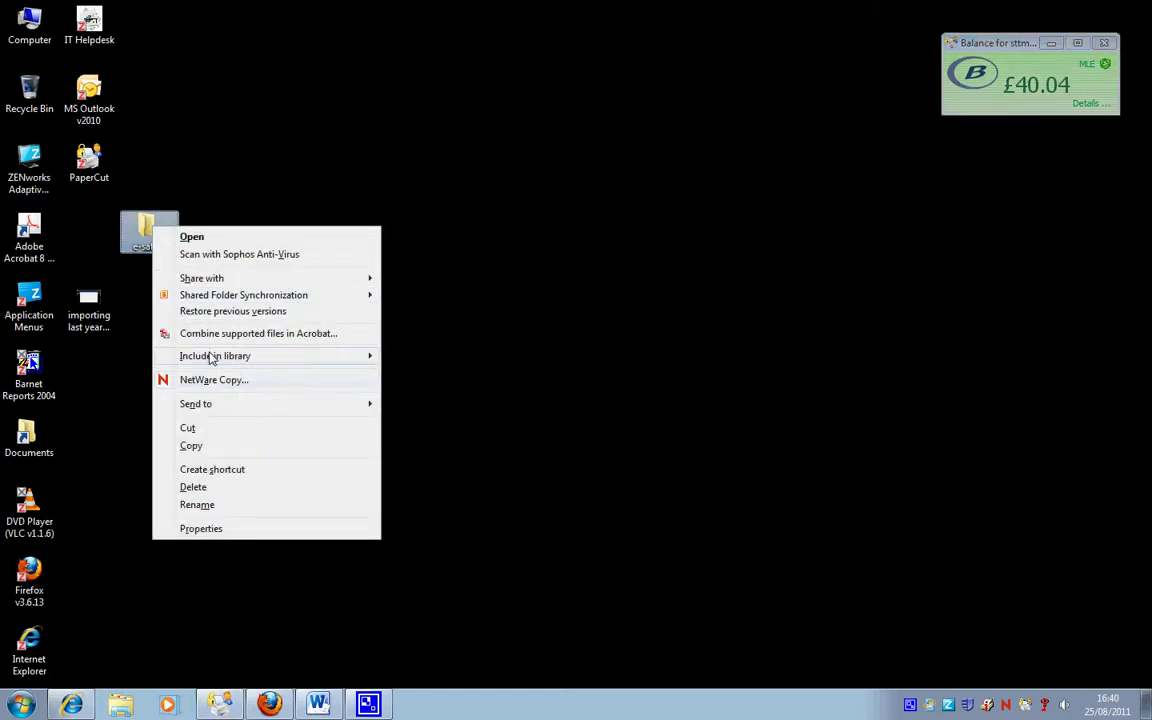
{"action": "mouse_move", "coordinate": [210, 404]}
{"action": "left_click", "coordinate": [430, 406]}
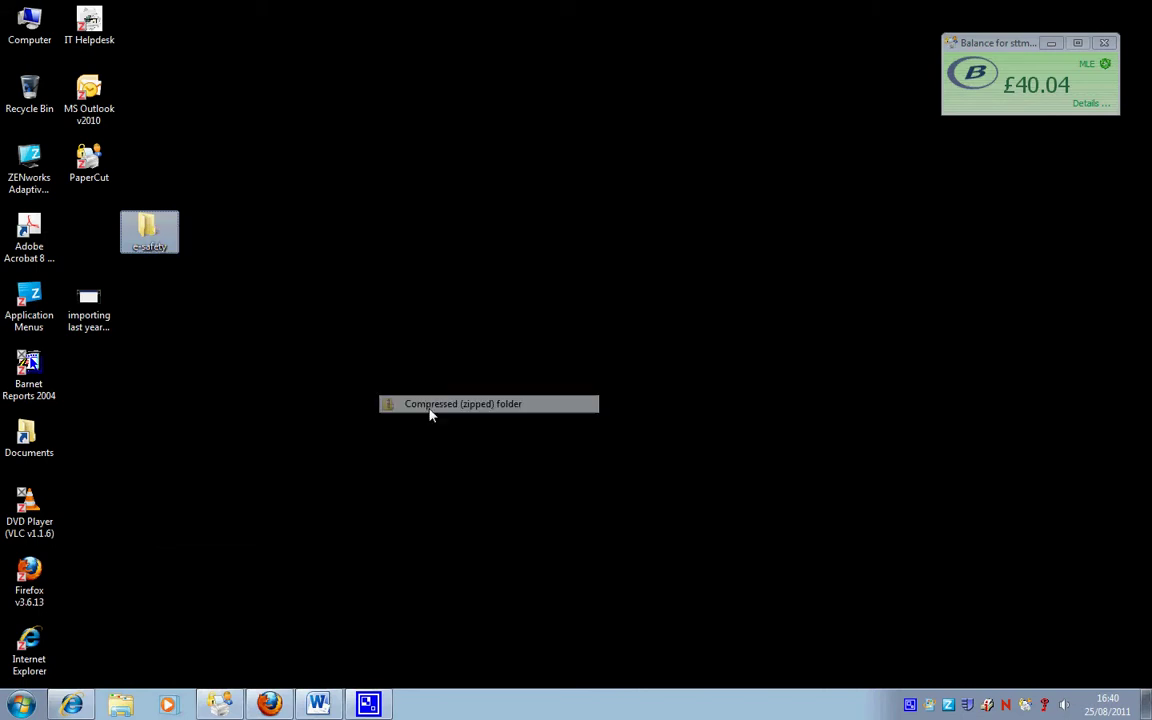
{"action": "key", "text": "Return"}
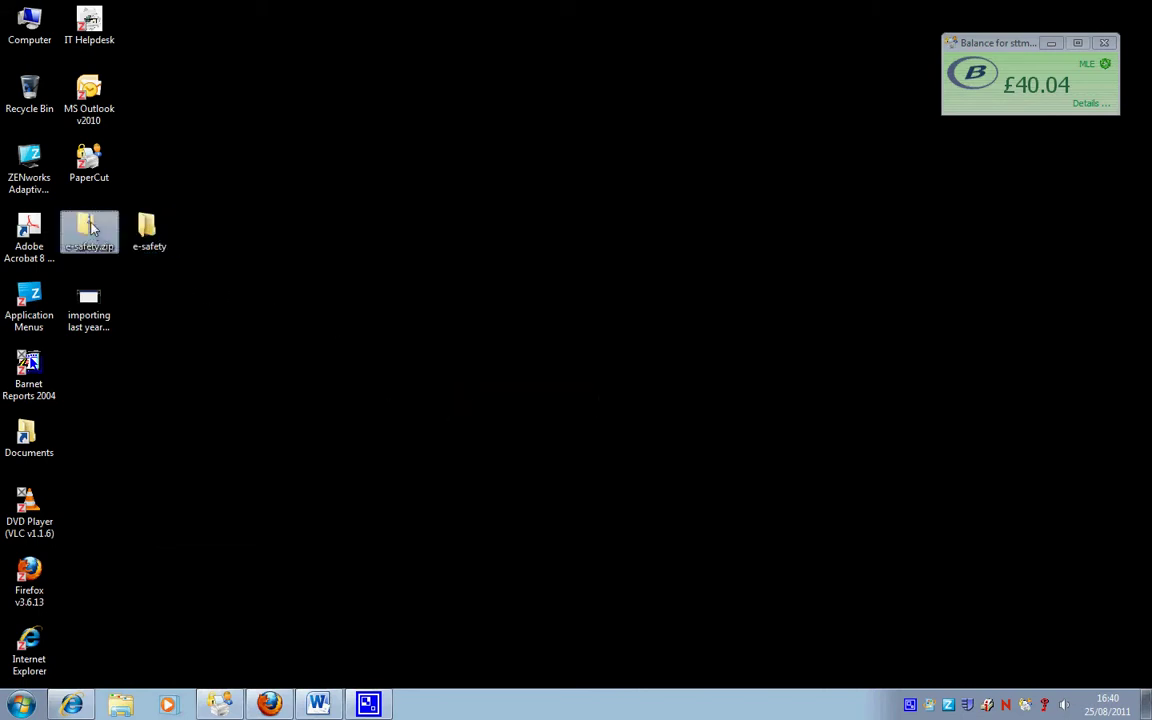
{"action": "left_click_drag", "start_coordinate": [88, 228], "coordinate": [228, 238]}
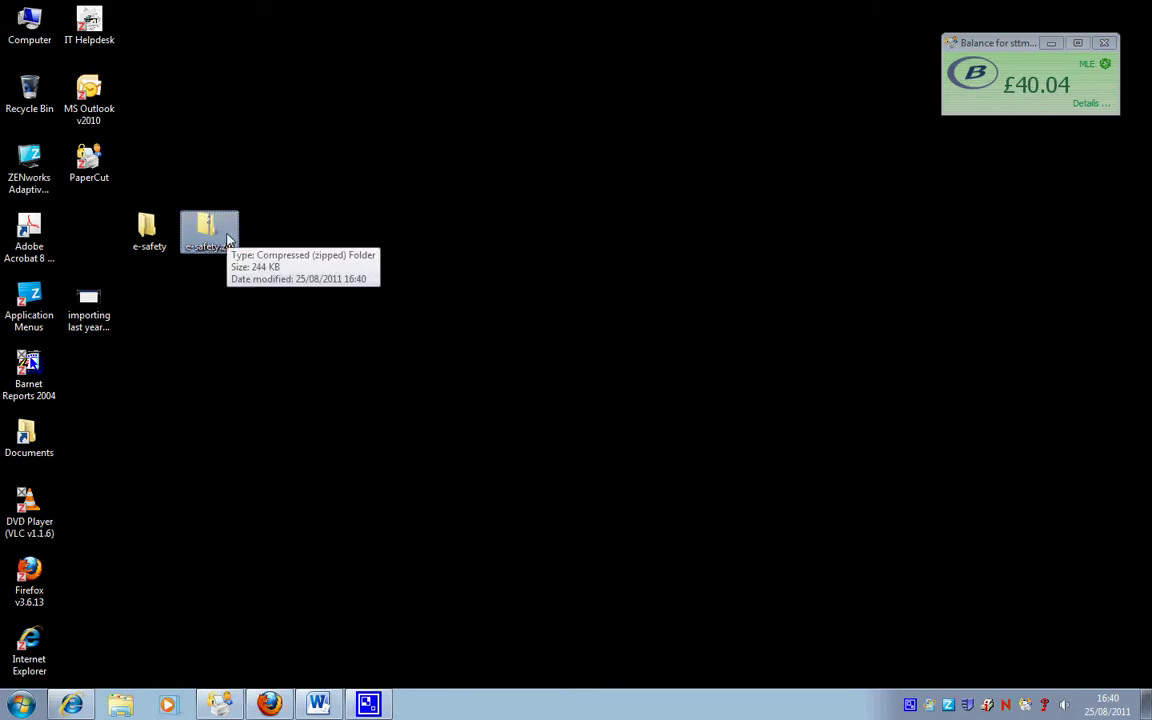
- Return to the Moodle CST course page and open its Files area
{"action": "left_click", "coordinate": [272, 704]}
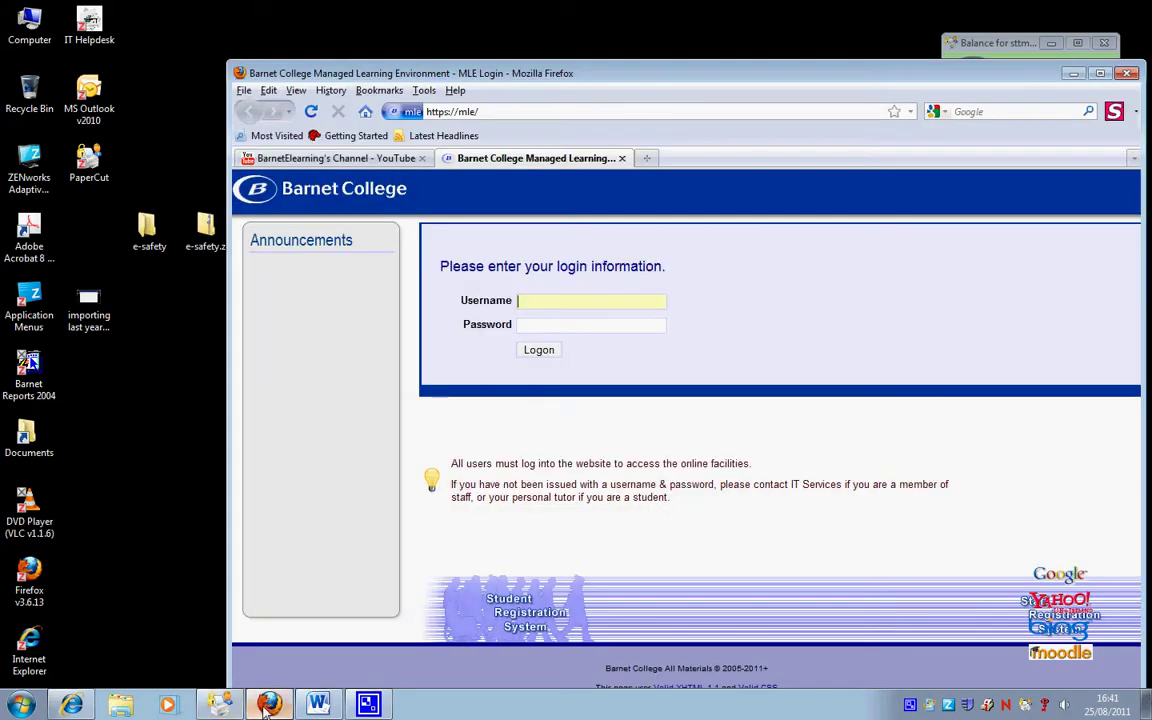
{"action": "left_click", "coordinate": [269, 704]}
{"action": "left_click", "coordinate": [72, 704]}
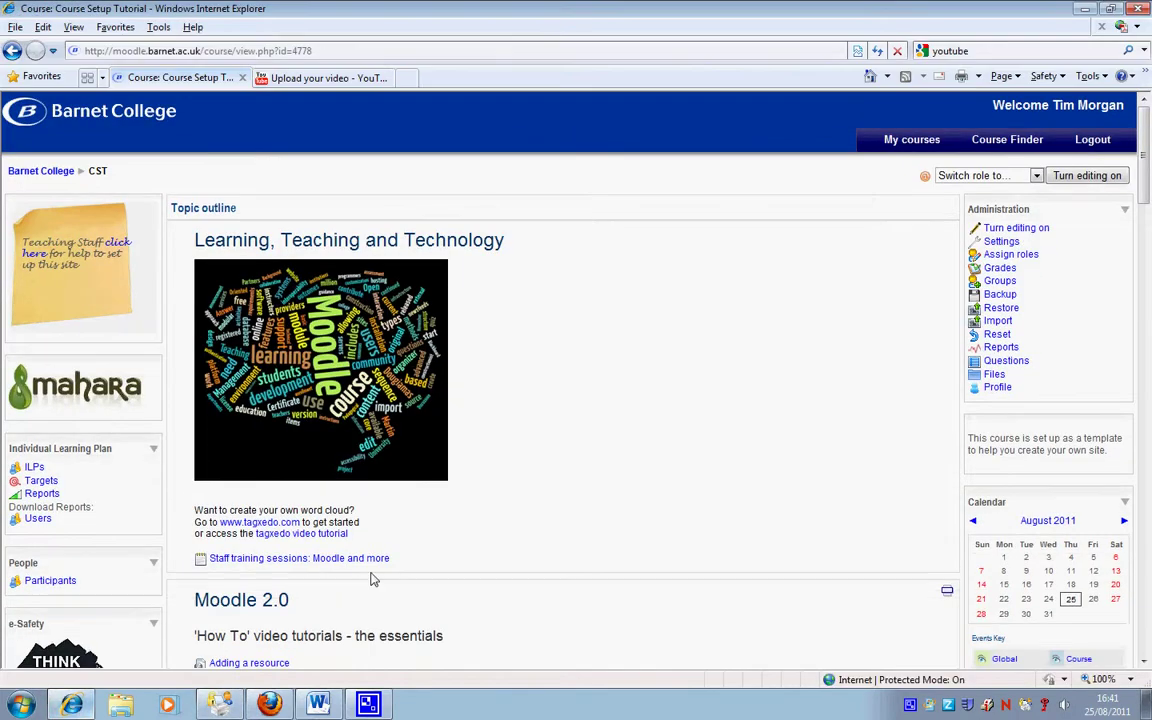
{"action": "left_click", "coordinate": [994, 375]}
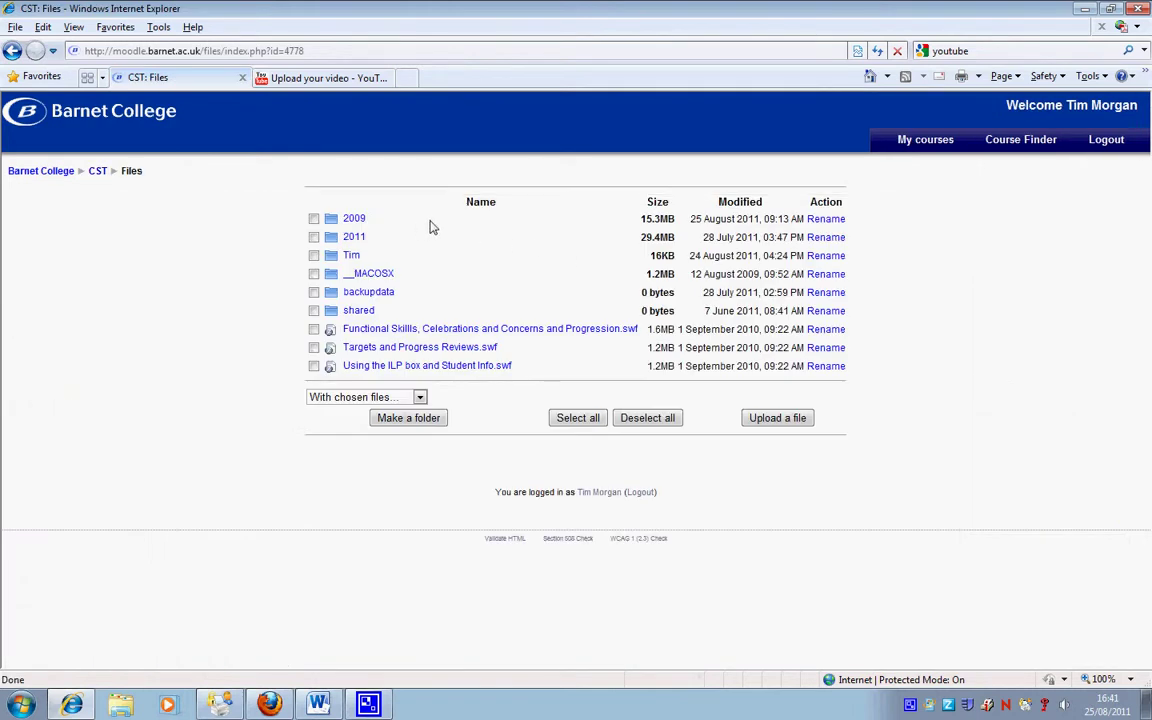
- Upload e-safety.zip from the desktop into the CST course files
{"action": "left_click", "coordinate": [776, 420]}
{"action": "left_click", "coordinate": [622, 224]}
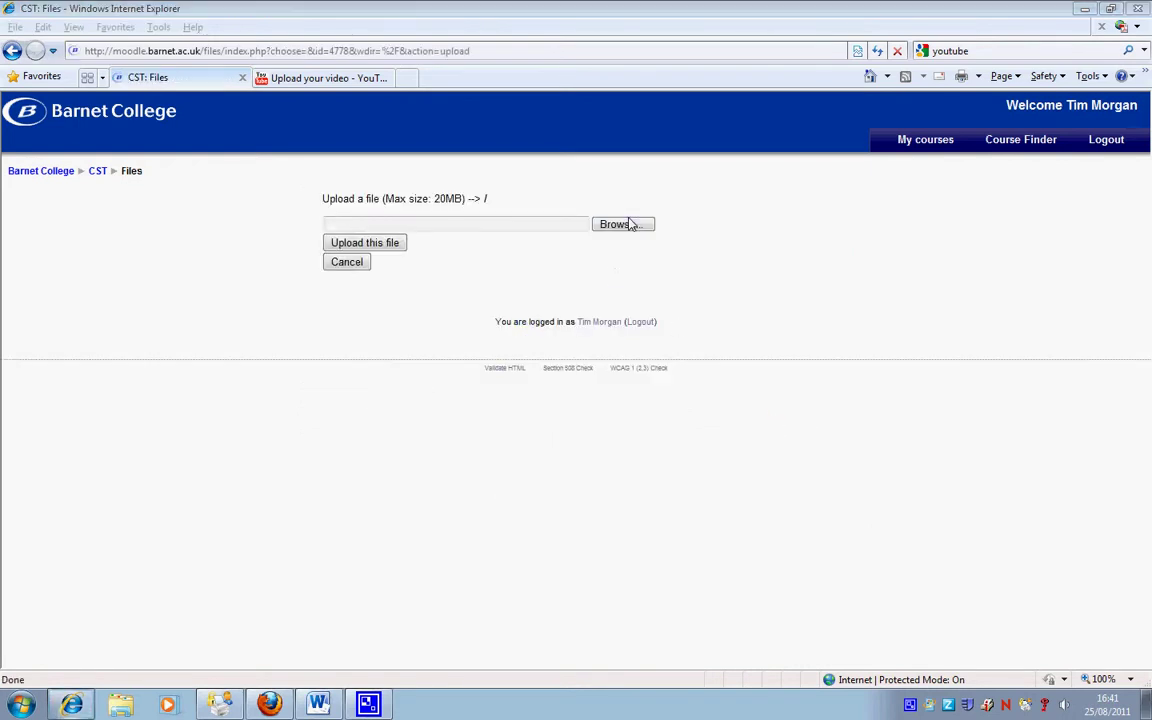
{"action": "left_click_drag", "start_coordinate": [565, 127], "coordinate": [563, 237]}
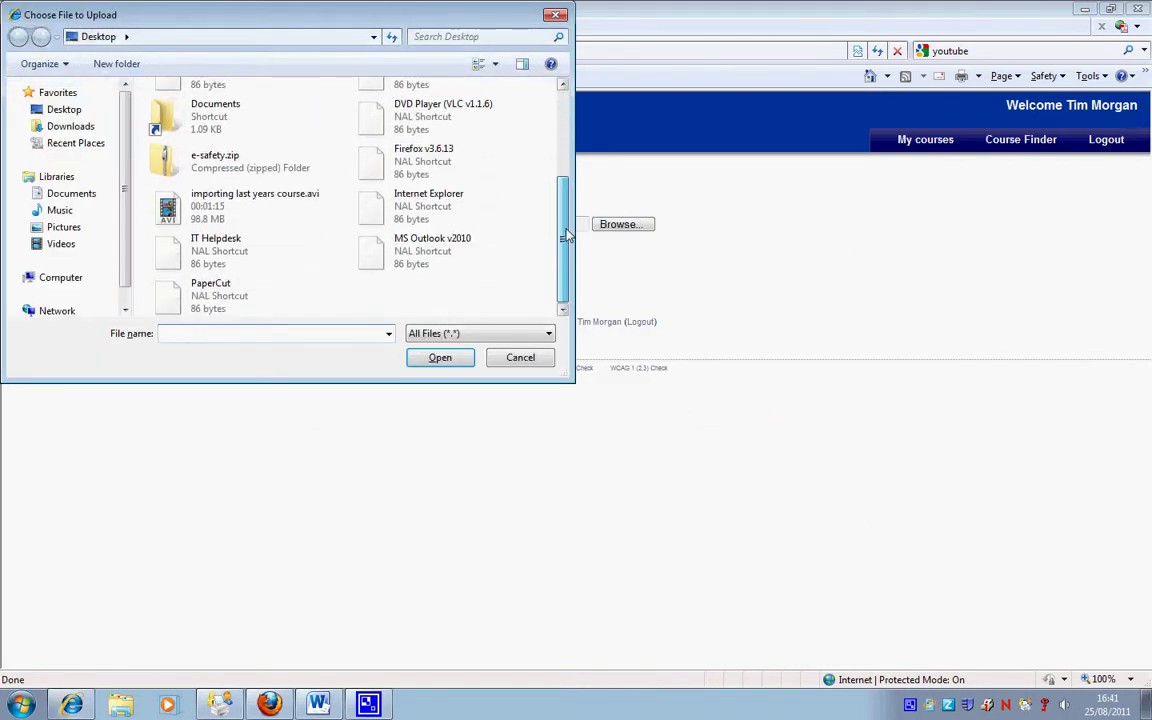
{"action": "left_click", "coordinate": [166, 163]}
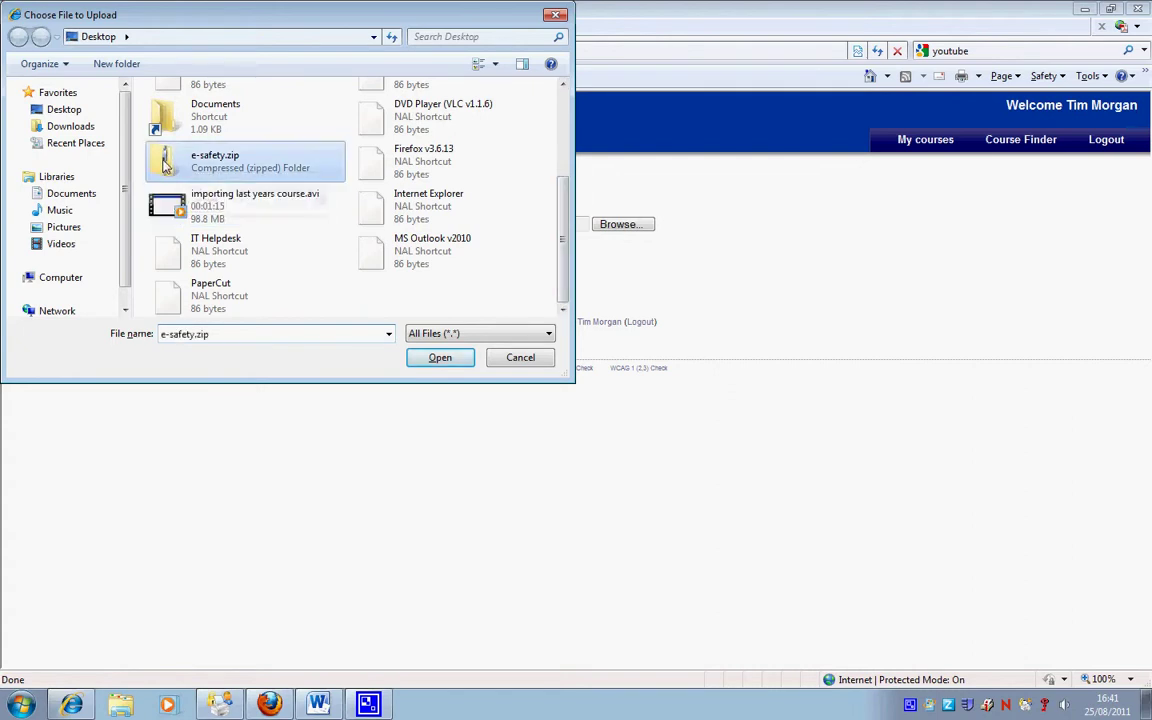
{"action": "left_click", "coordinate": [442, 358]}
{"action": "left_click", "coordinate": [393, 248]}
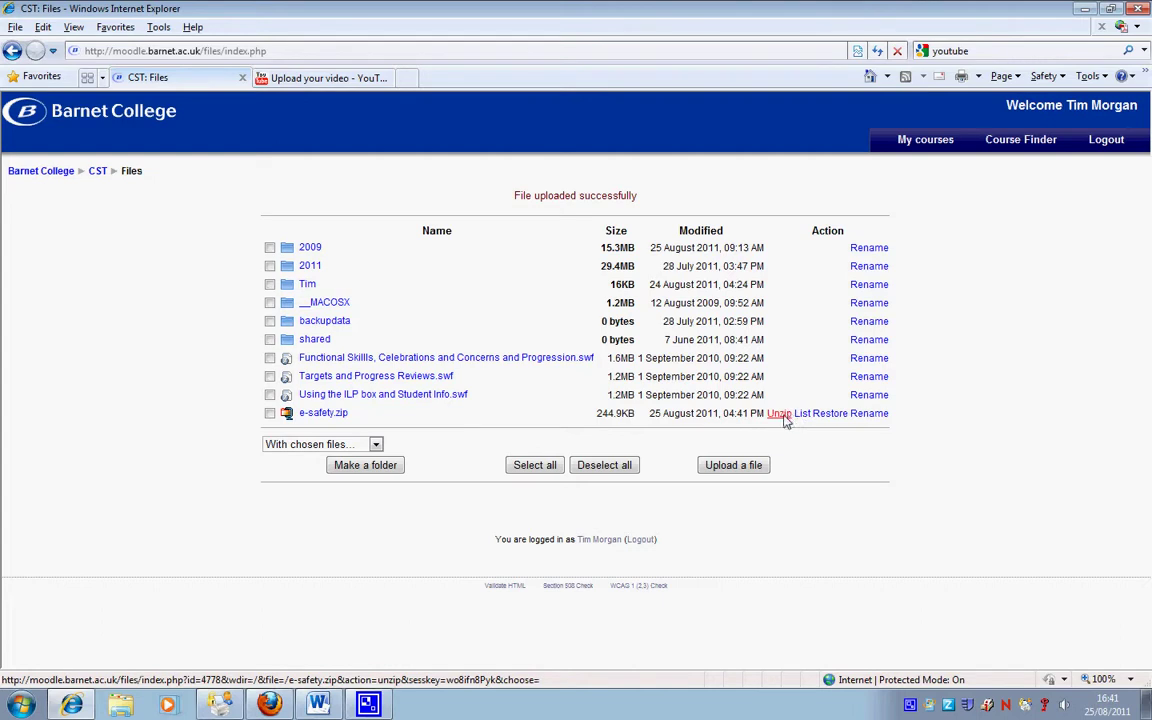
- Unzip e-safety.zip and check the resulting e-safety folder's Word files
{"action": "left_click", "coordinate": [784, 416]}
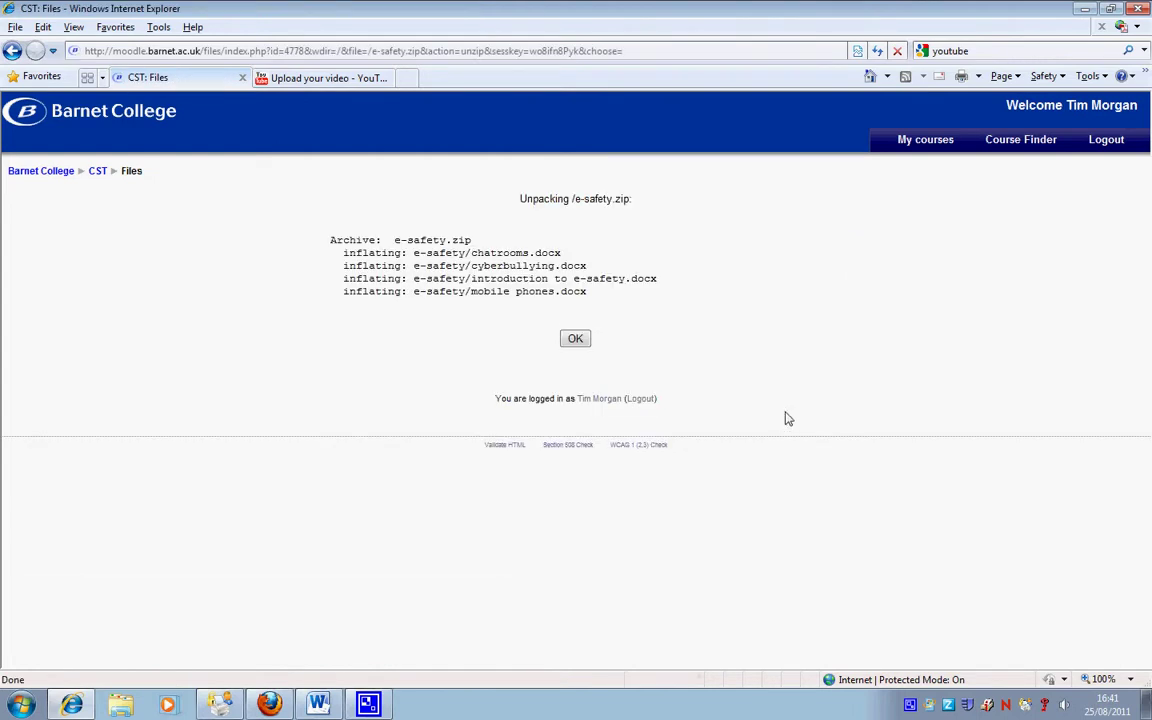
{"action": "left_click", "coordinate": [583, 342]}
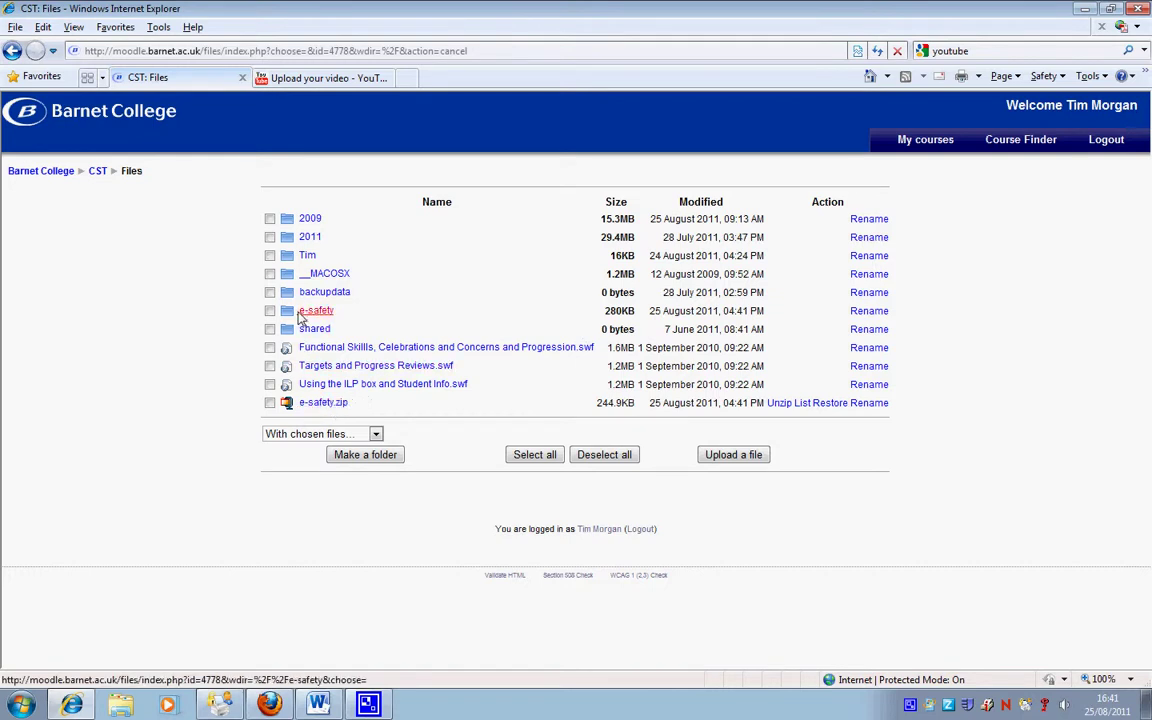
{"action": "left_click", "coordinate": [316, 315]}
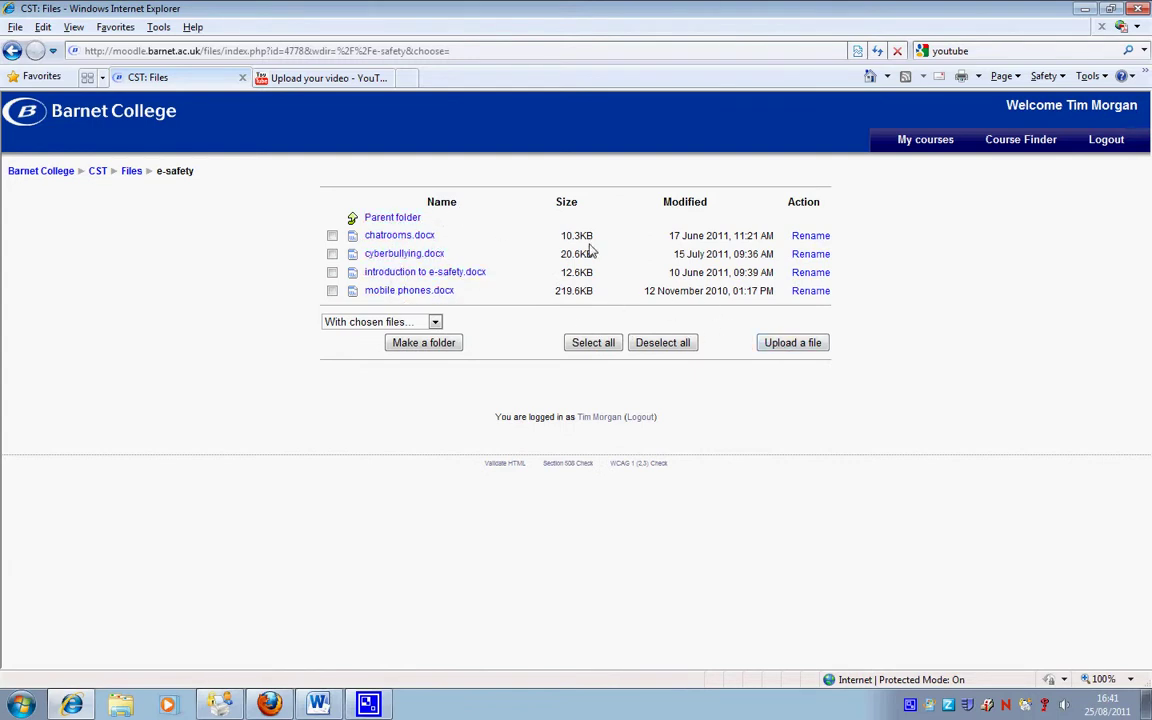
{"action": "left_click", "coordinate": [131, 171]}
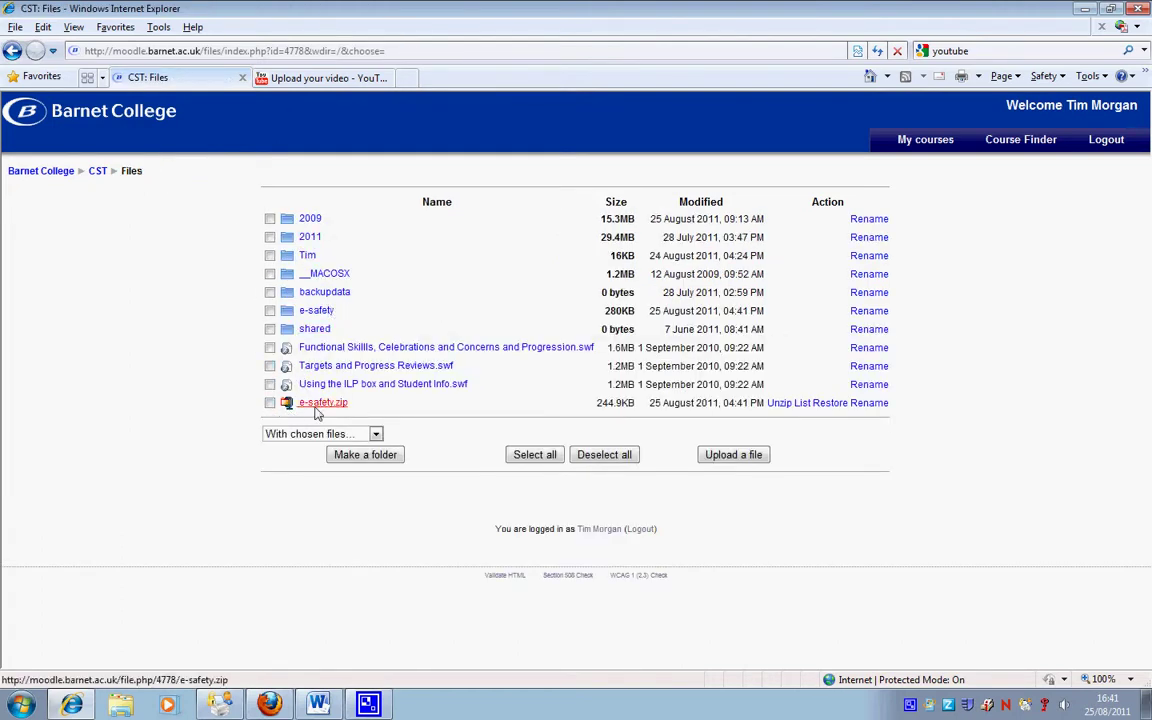
- Delete e-safety.zip completely from the course files, confirming with Yes
{"action": "left_click", "coordinate": [269, 403]}
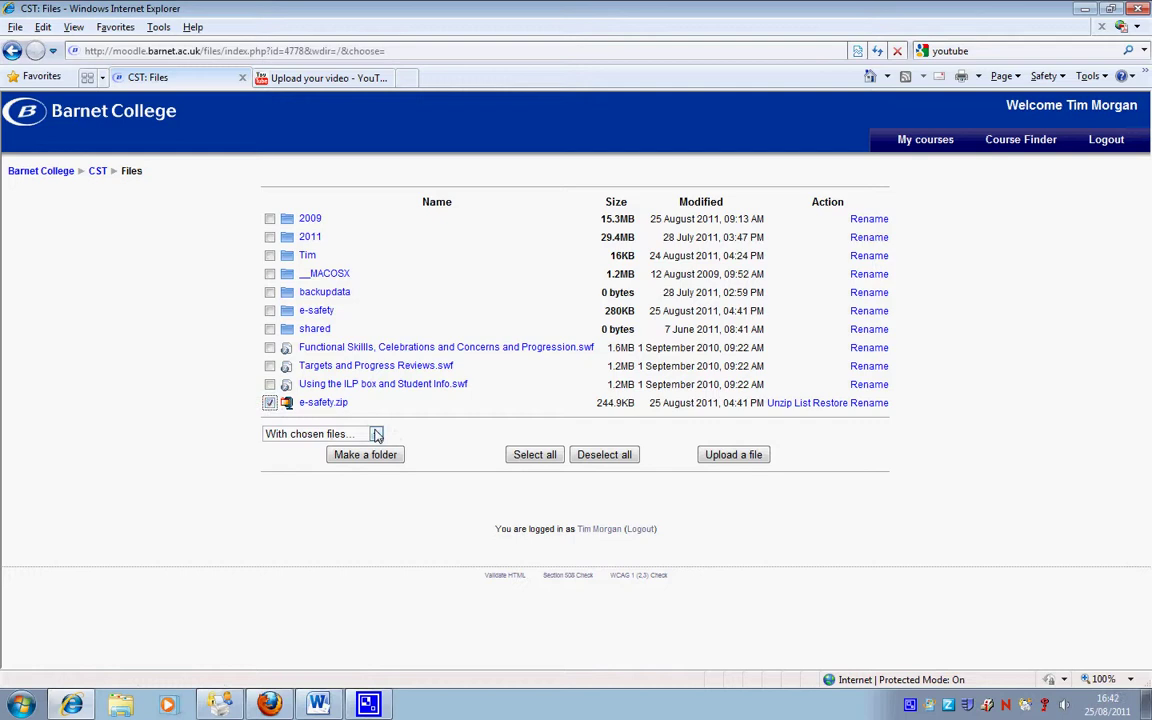
{"action": "left_click", "coordinate": [376, 434]}
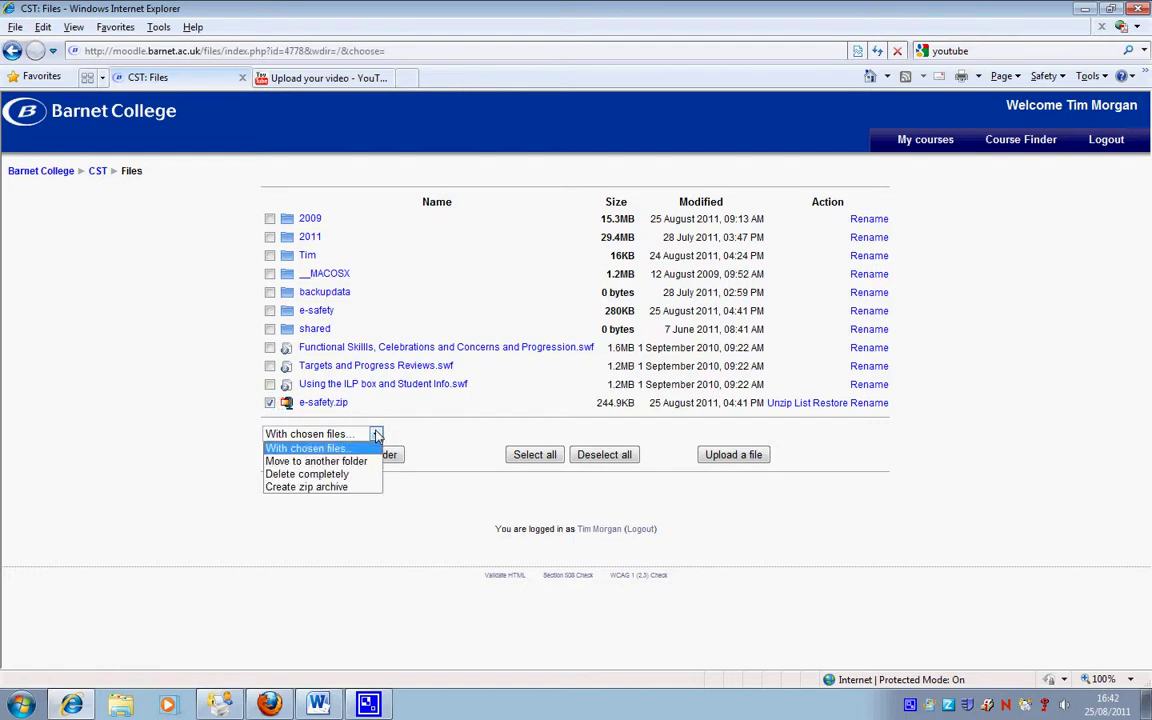
{"action": "left_click", "coordinate": [364, 475]}
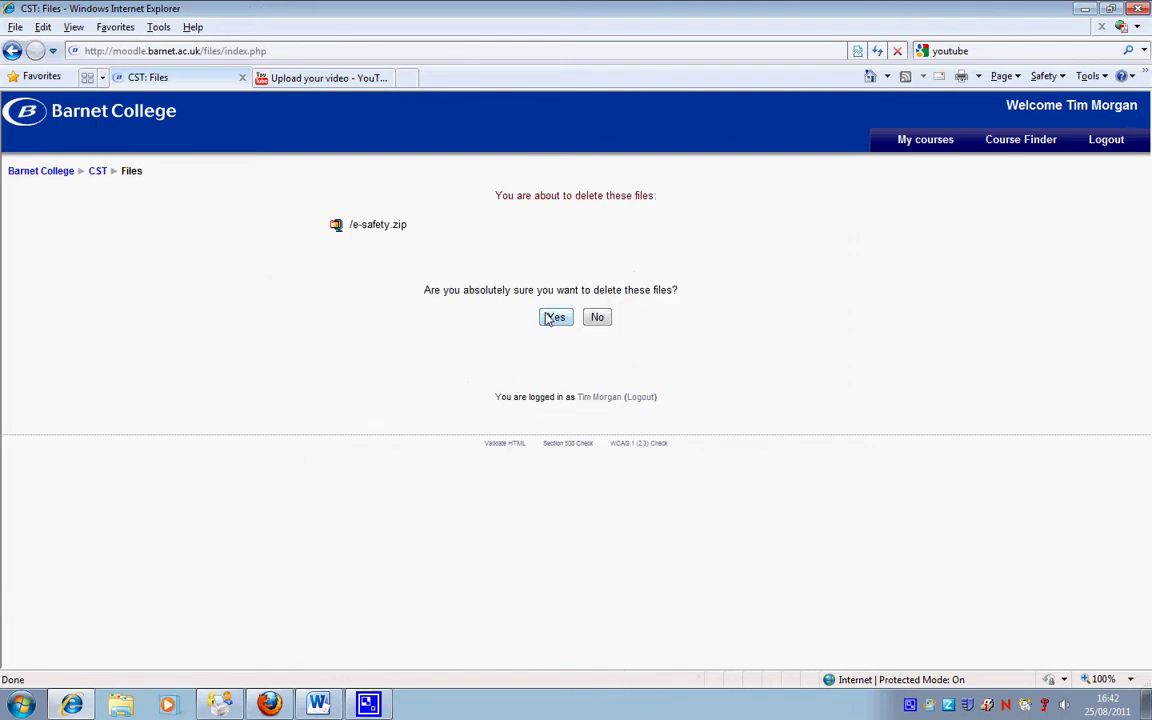
{"action": "left_click", "coordinate": [552, 318]}
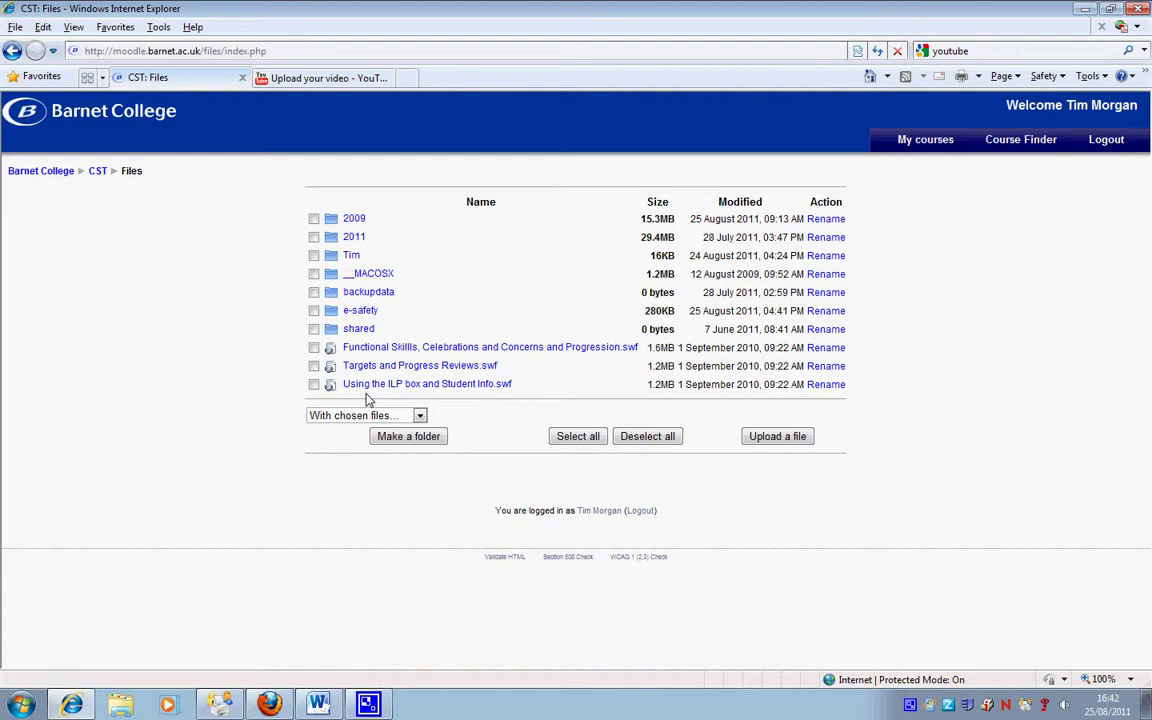
- Return to the CST course page and turn editing on
{"action": "left_click", "coordinate": [98, 172]}
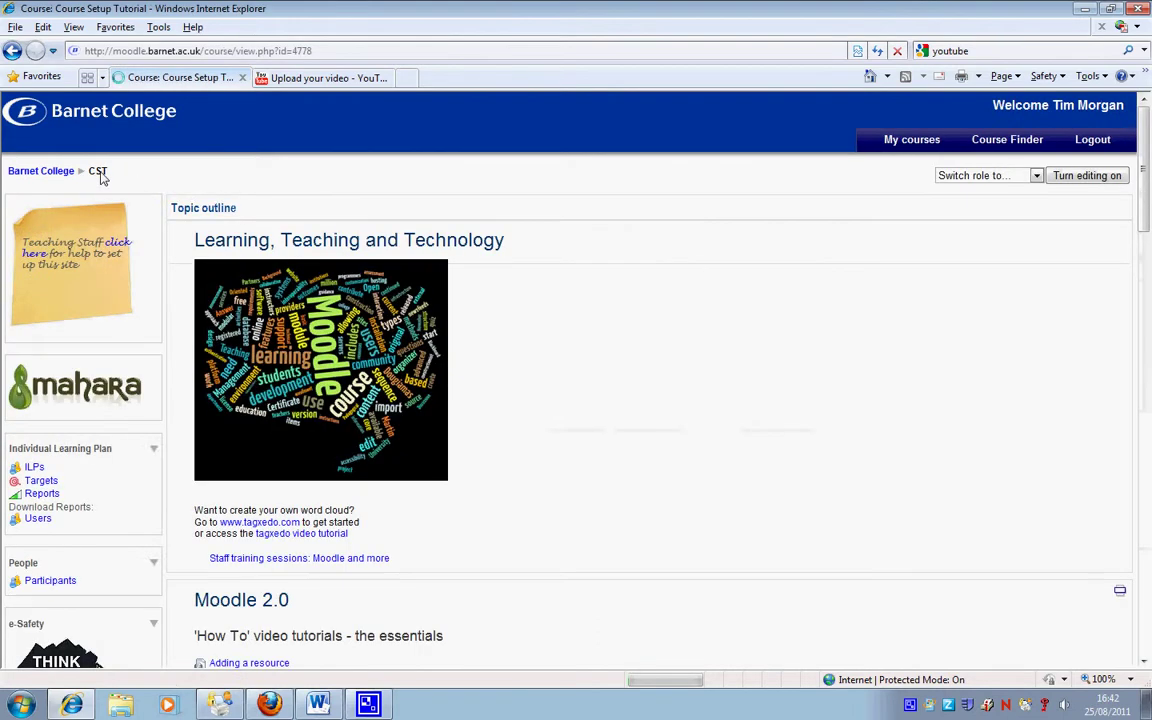
{"action": "left_click", "coordinate": [1084, 177]}
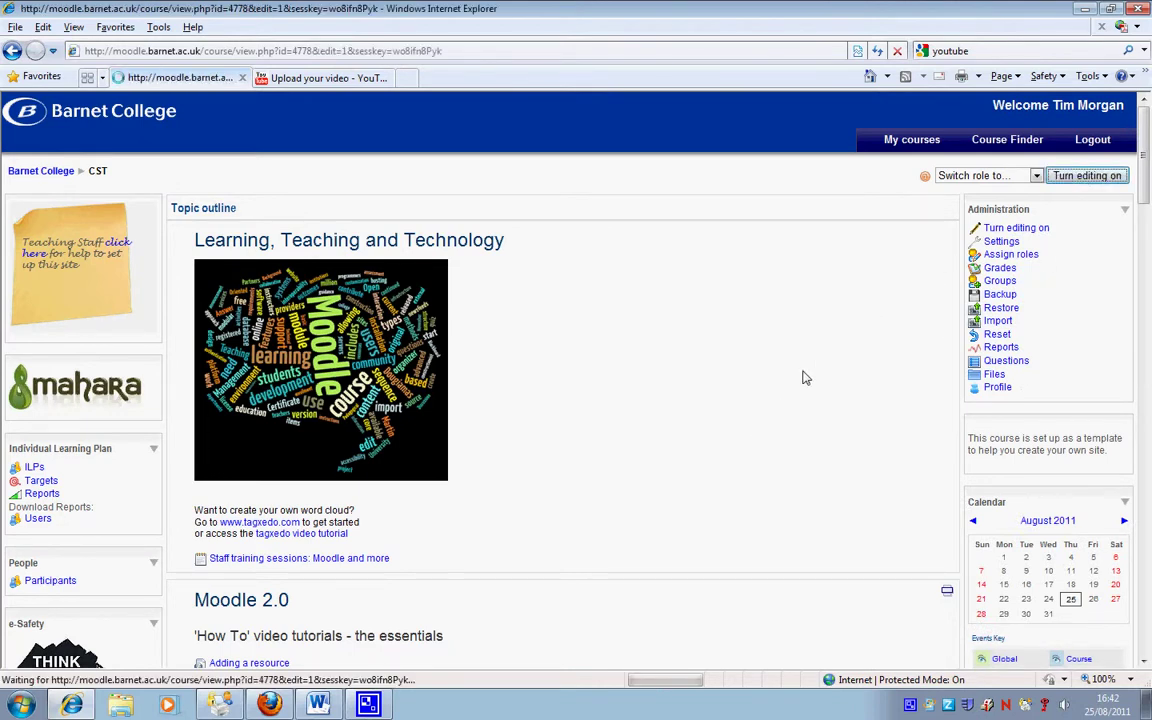
{"action": "scroll", "coordinate": [805, 378], "scroll_direction": "down", "scroll_amount": 3}
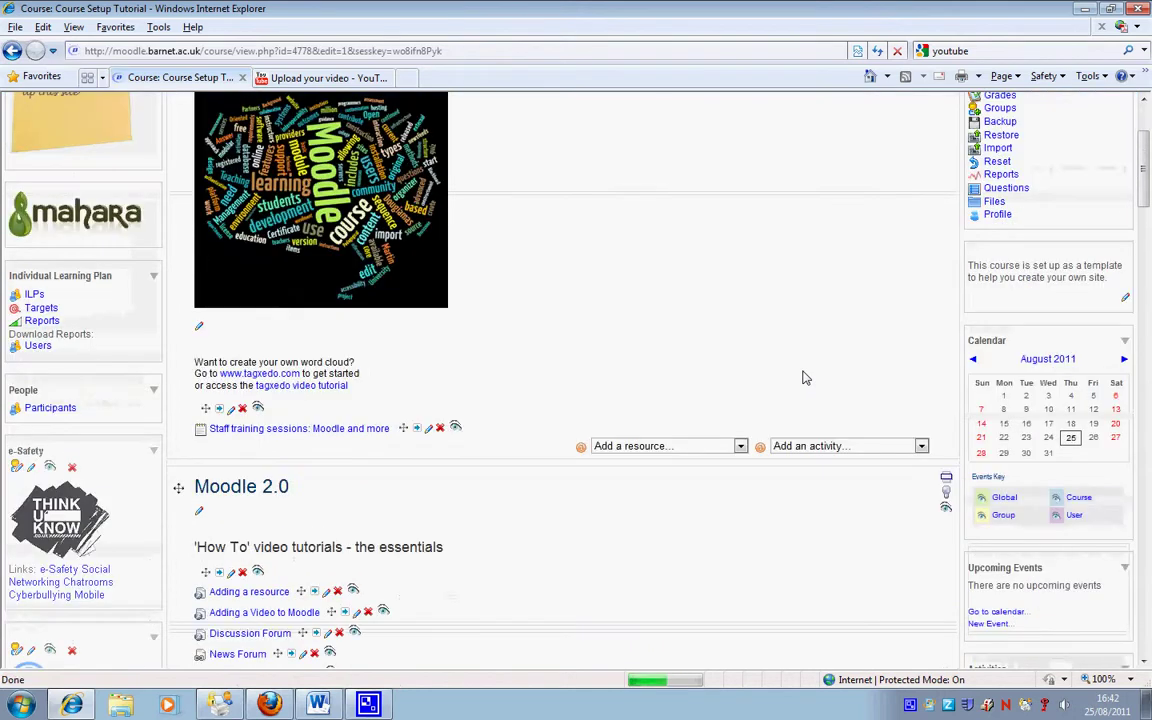
- Add a 'Display a directory' resource named e-Safety showing the e-safety folder to the first topic
{"action": "left_click", "coordinate": [741, 447]}
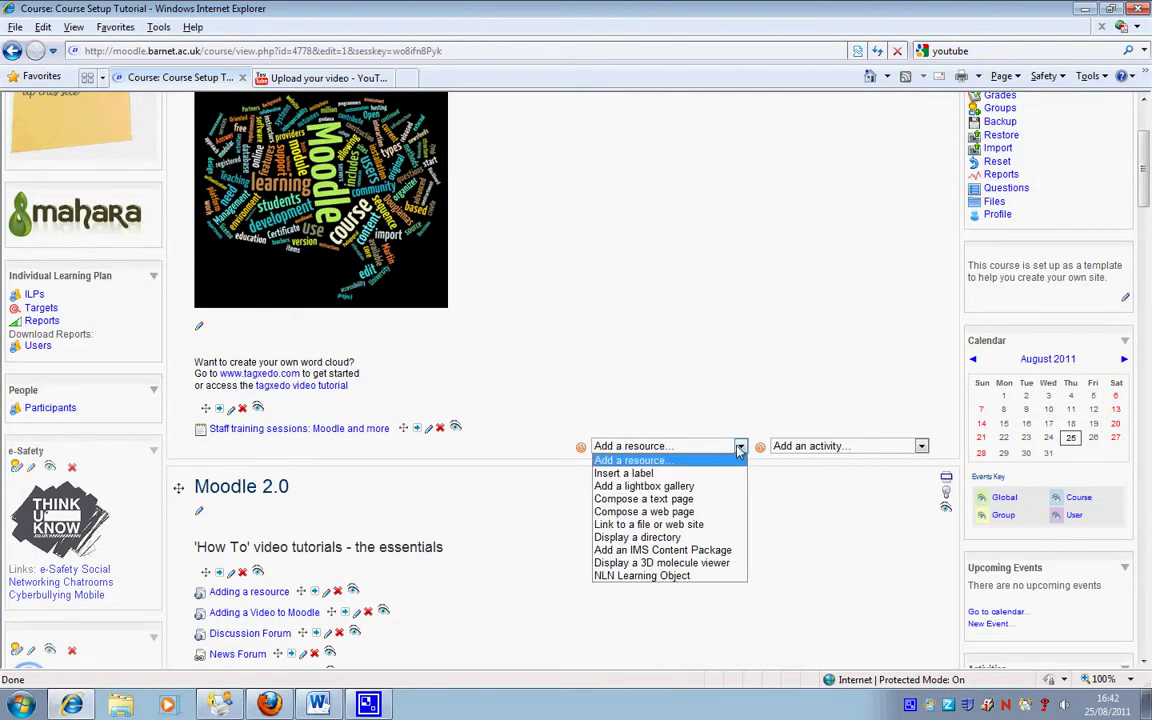
{"action": "left_click", "coordinate": [710, 542]}
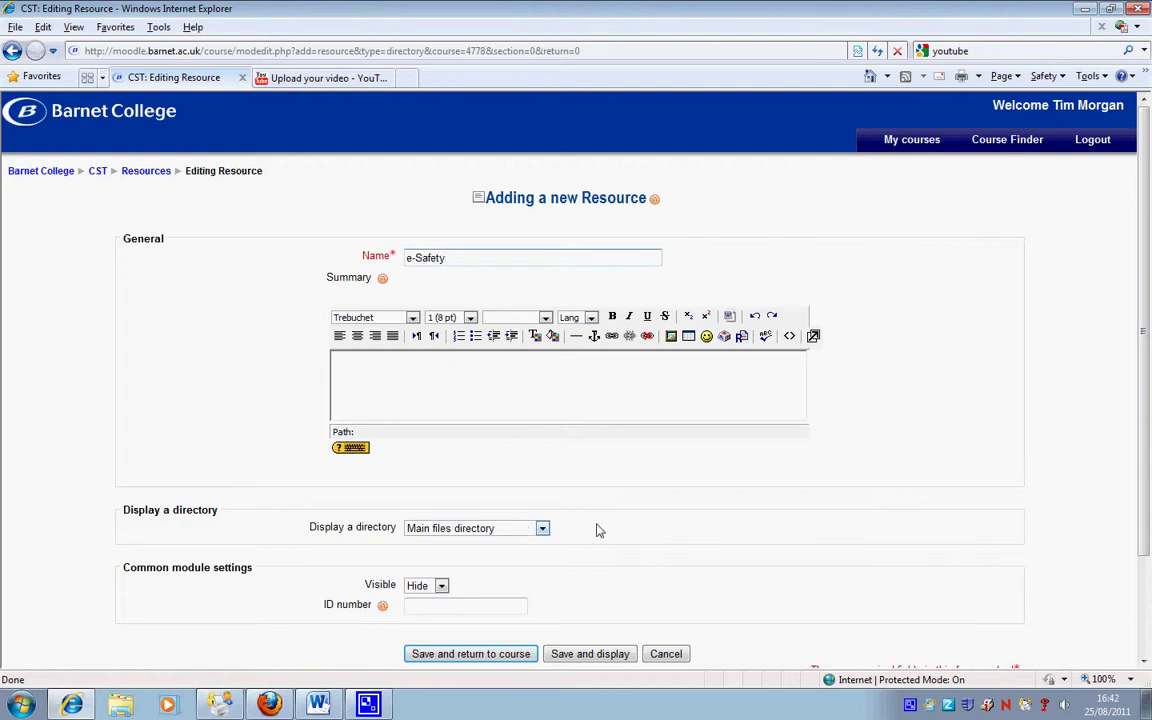
{"action": "left_click", "coordinate": [541, 528]}
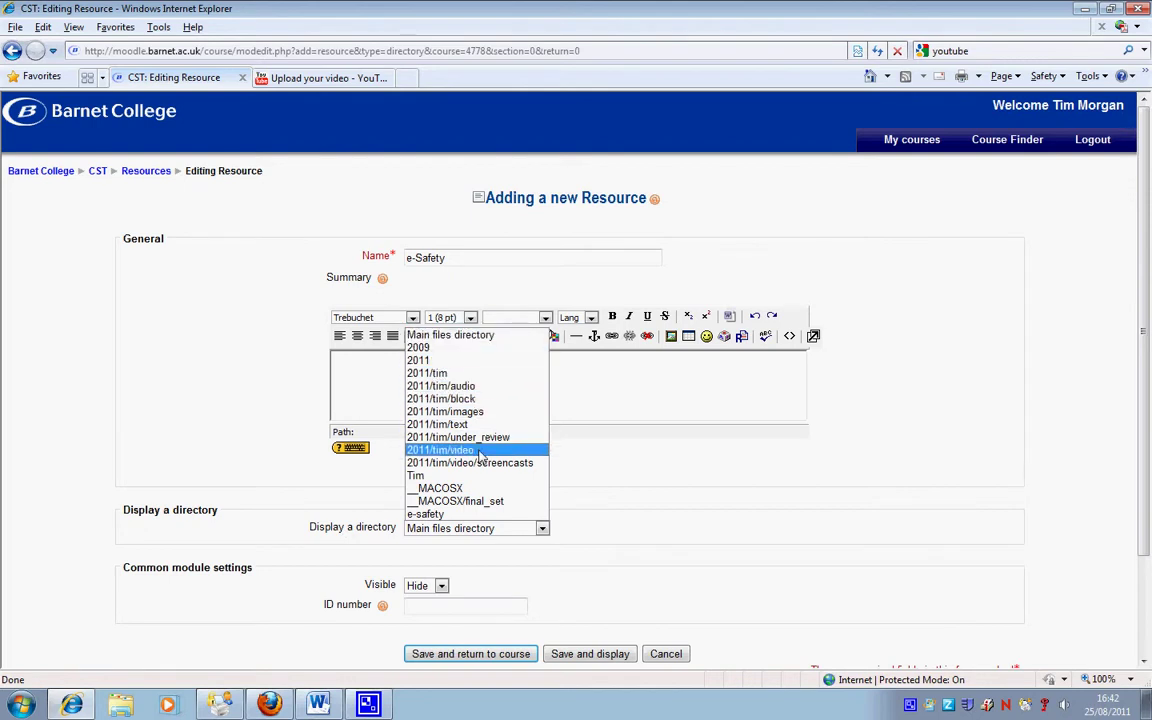
{"action": "left_click", "coordinate": [436, 515]}
{"action": "scroll", "coordinate": [653, 496], "scroll_direction": "down", "scroll_amount": 3}
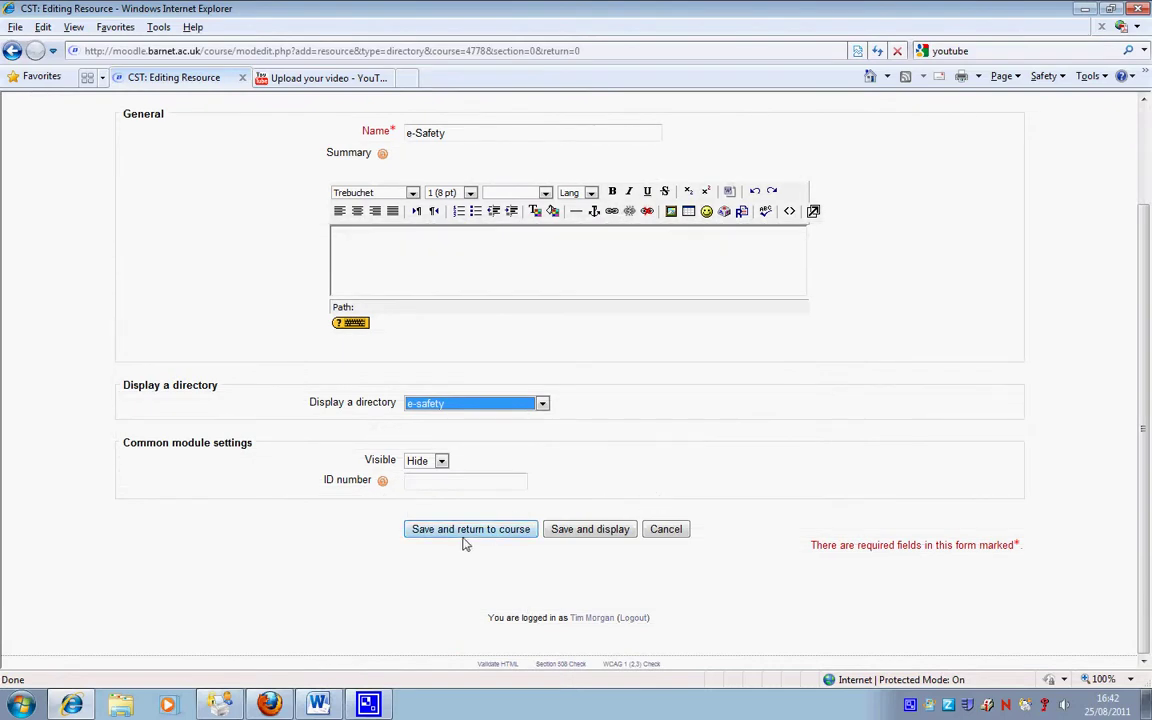
{"action": "left_click", "coordinate": [513, 535]}
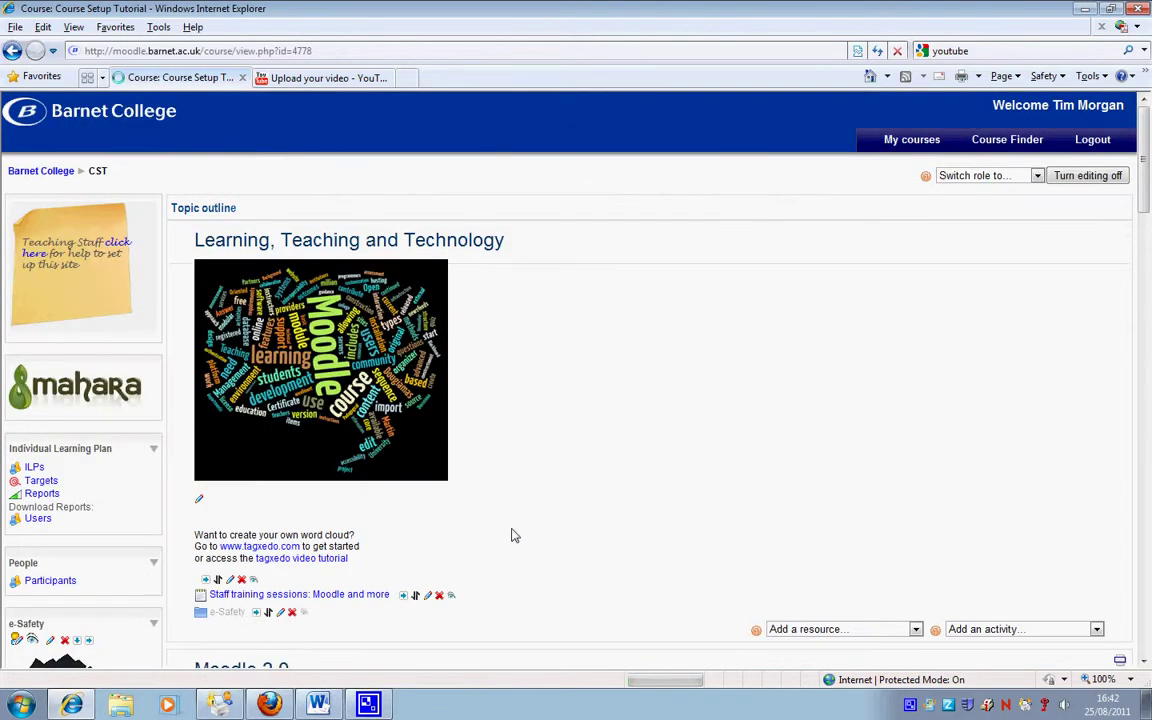
- Change the e-Safety resource's Visible setting to Show and save
{"action": "scroll", "coordinate": [627, 437], "scroll_direction": "down", "scroll_amount": 4}
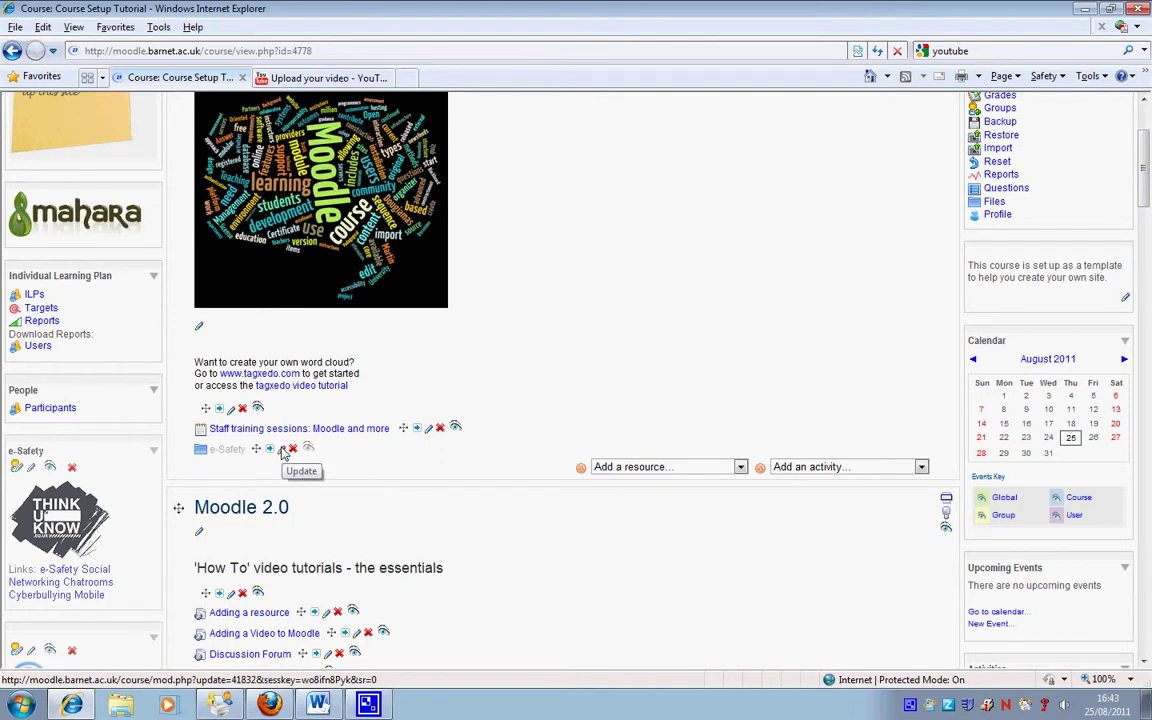
{"action": "left_click", "coordinate": [283, 451]}
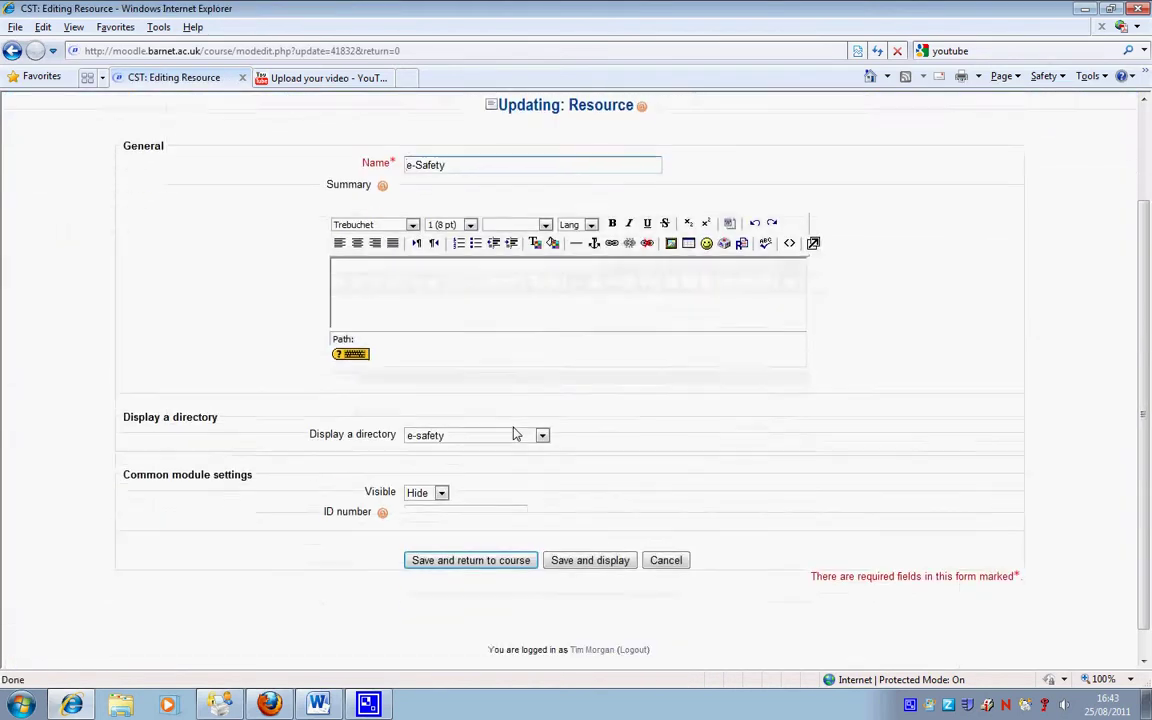
{"action": "left_click", "coordinate": [442, 462]}
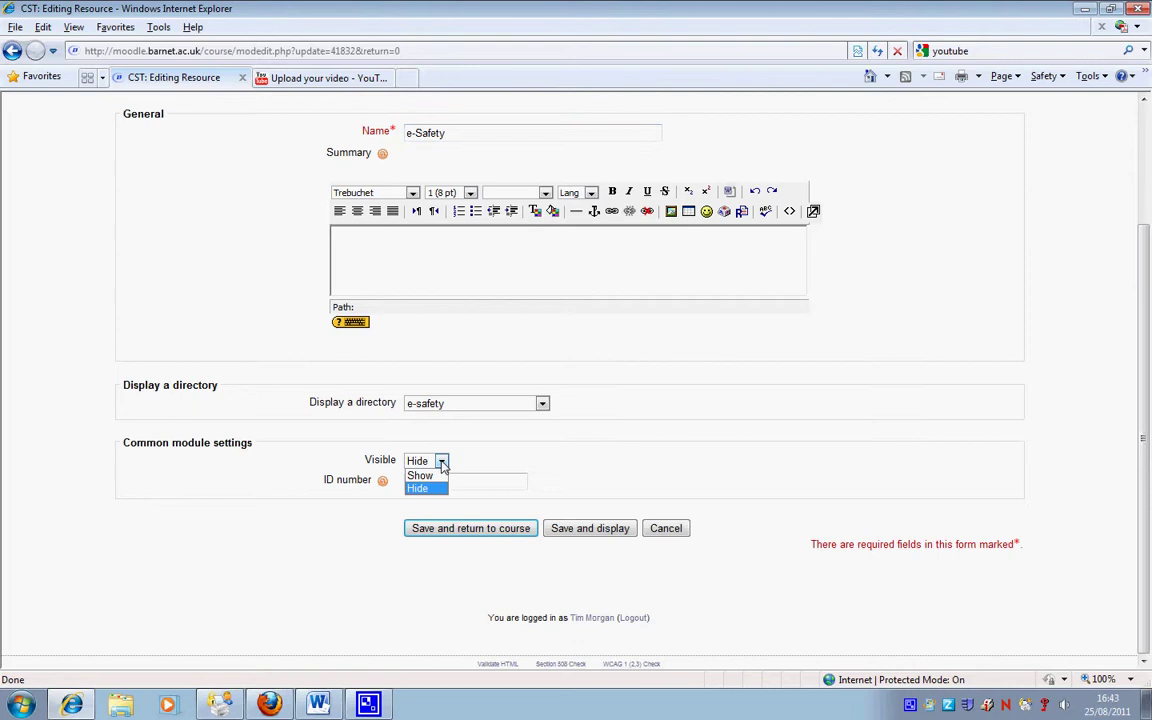
{"action": "left_click", "coordinate": [437, 479]}
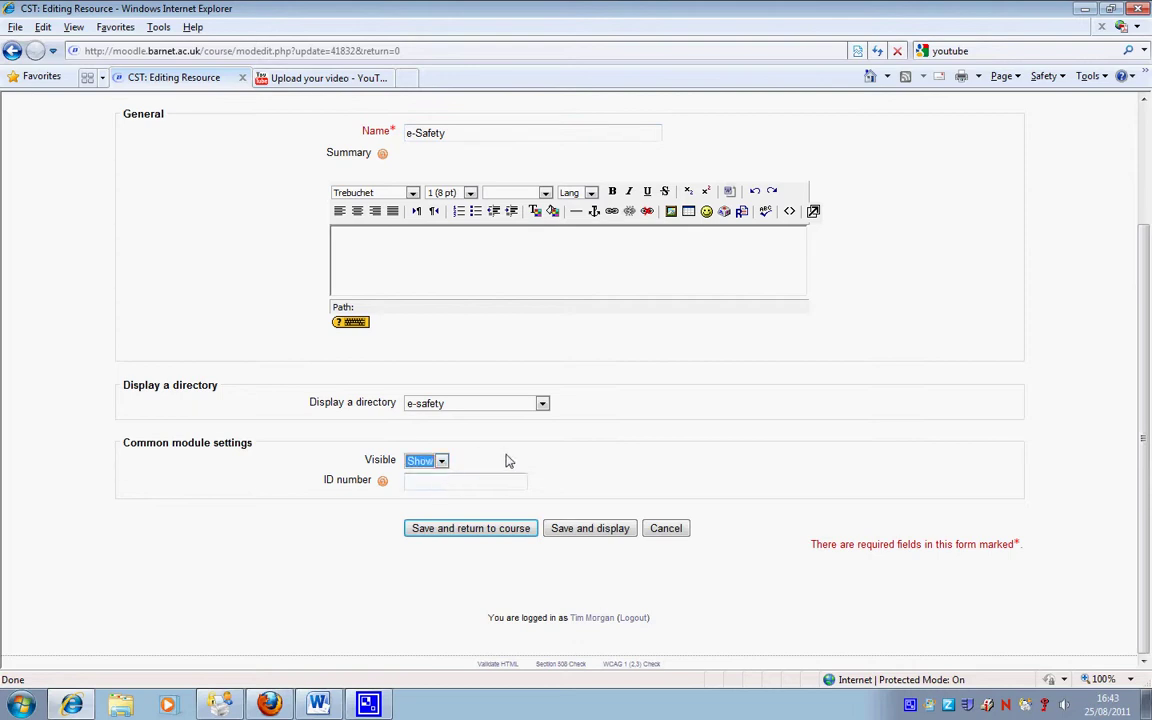
{"action": "left_click", "coordinate": [521, 530]}
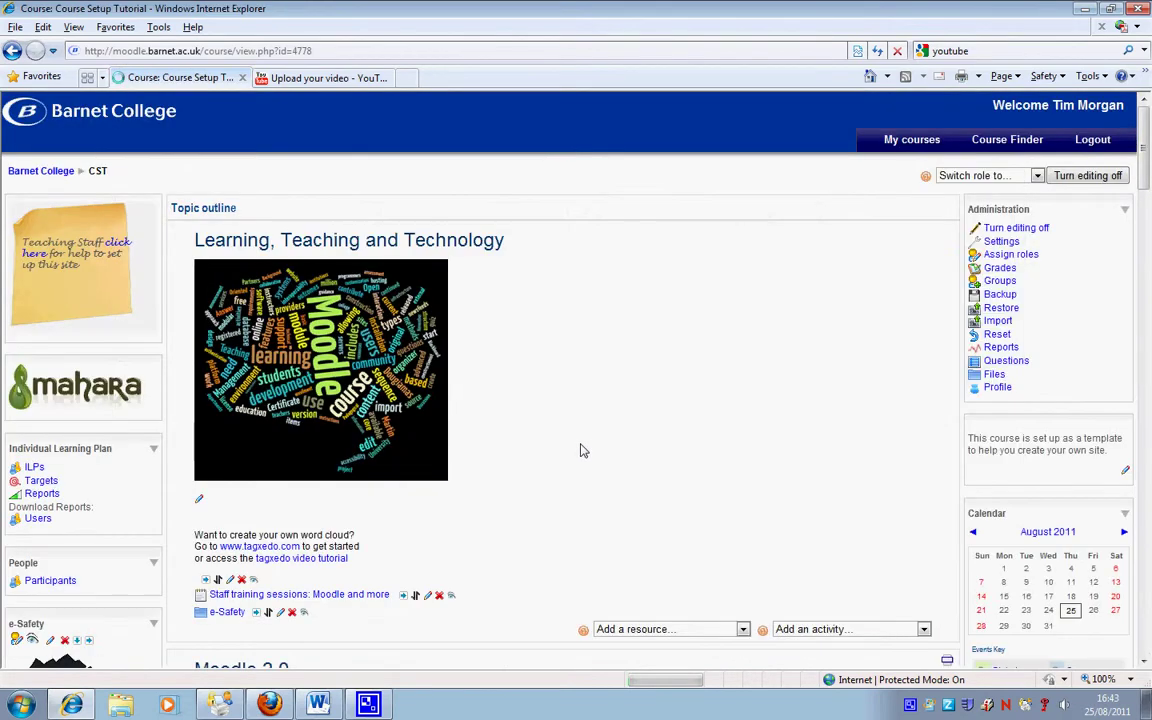
- Switch role to Student, confirm e-Safety lists the four Word files, then return to CST
{"action": "scroll", "coordinate": [580, 450], "scroll_direction": "down", "scroll_amount": 3}
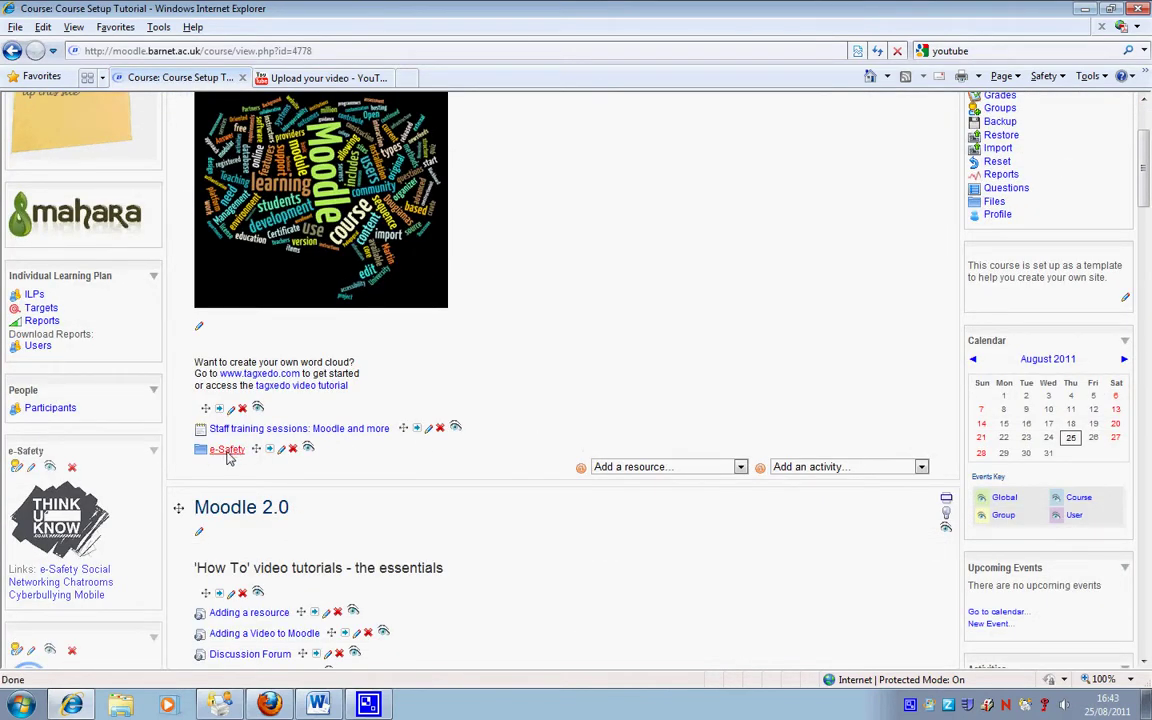
{"action": "scroll", "coordinate": [1027, 195], "scroll_direction": "up", "scroll_amount": 3}
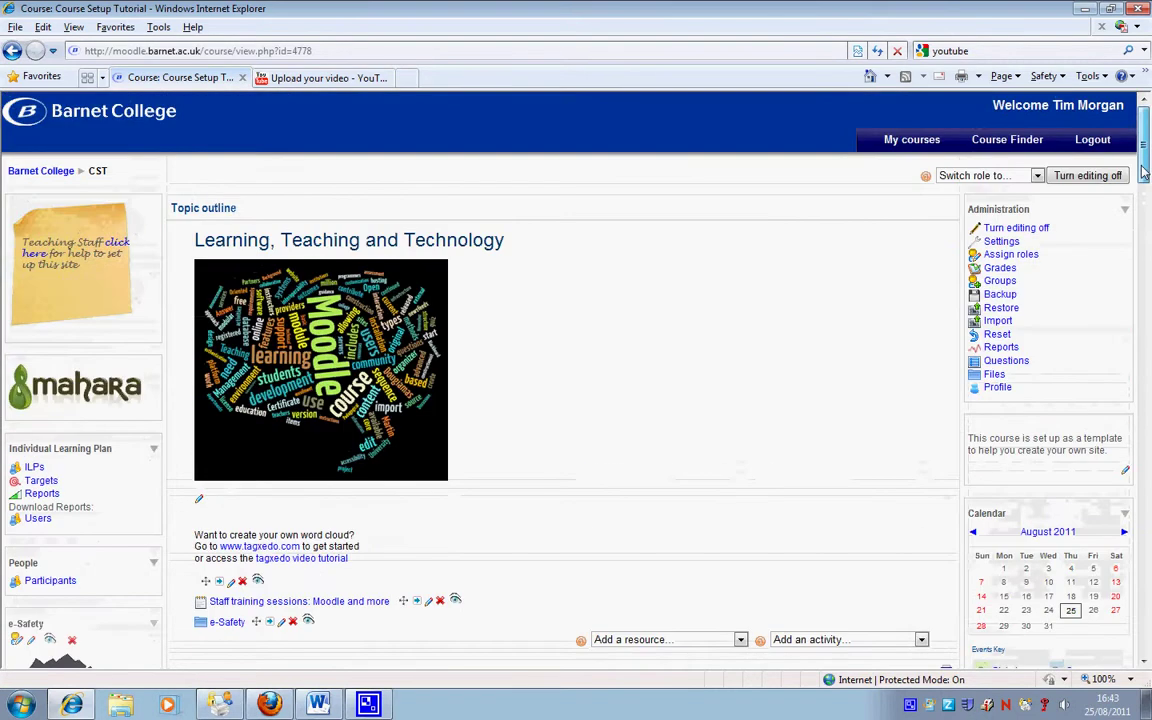
{"action": "left_click", "coordinate": [945, 176]}
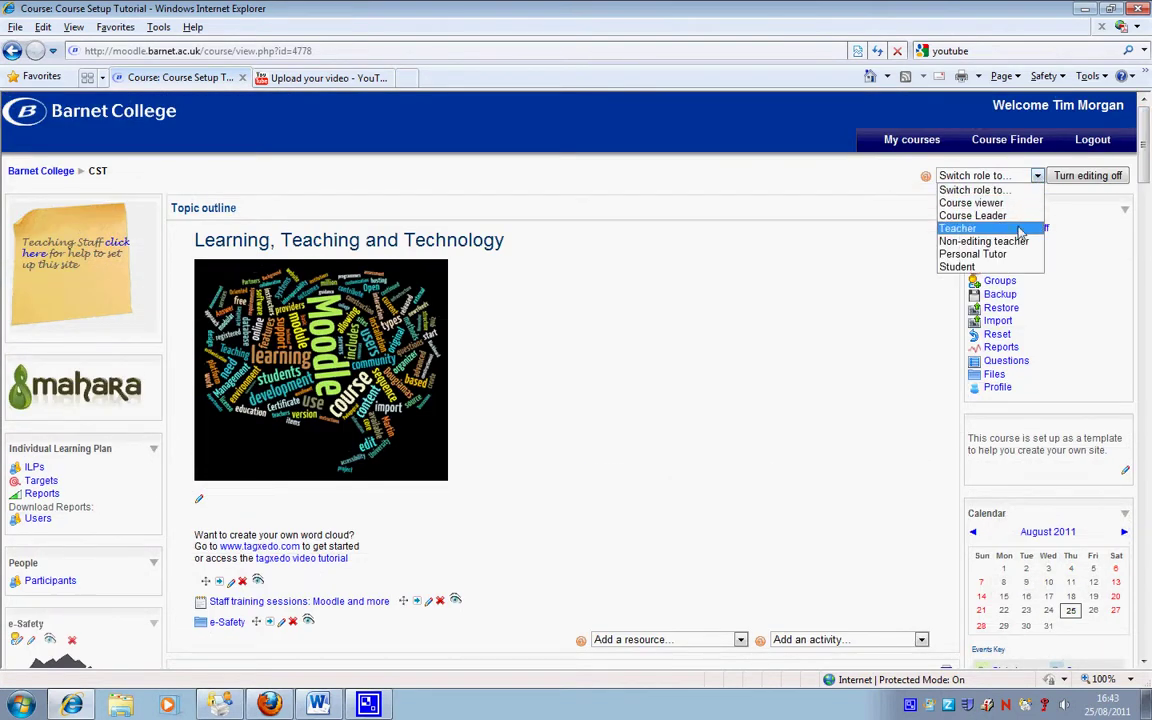
{"action": "left_click", "coordinate": [957, 268]}
{"action": "scroll", "coordinate": [865, 298], "scroll_direction": "down", "scroll_amount": 1}
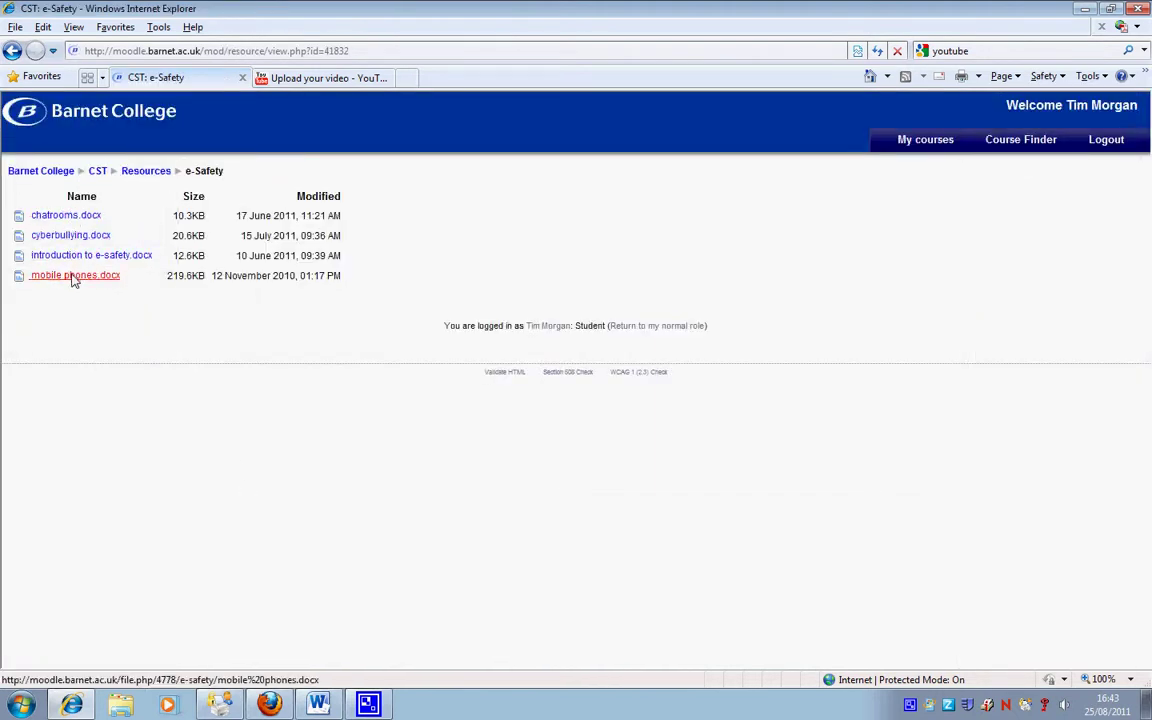
{"action": "left_click", "coordinate": [97, 171]}
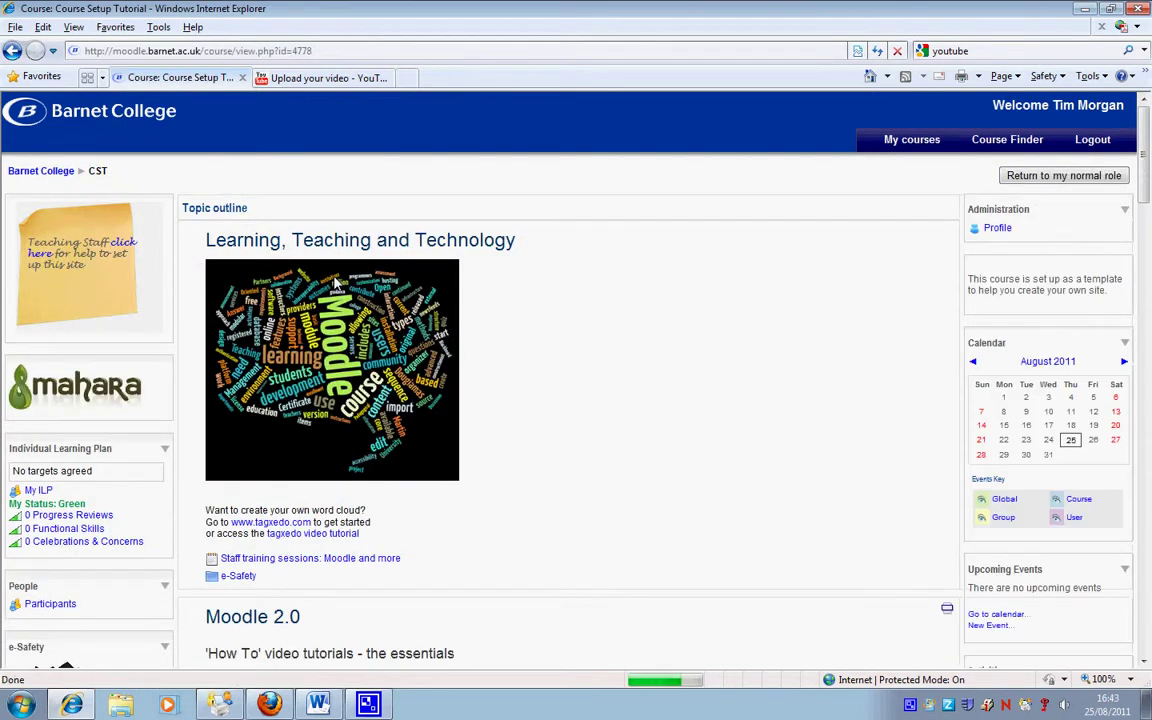